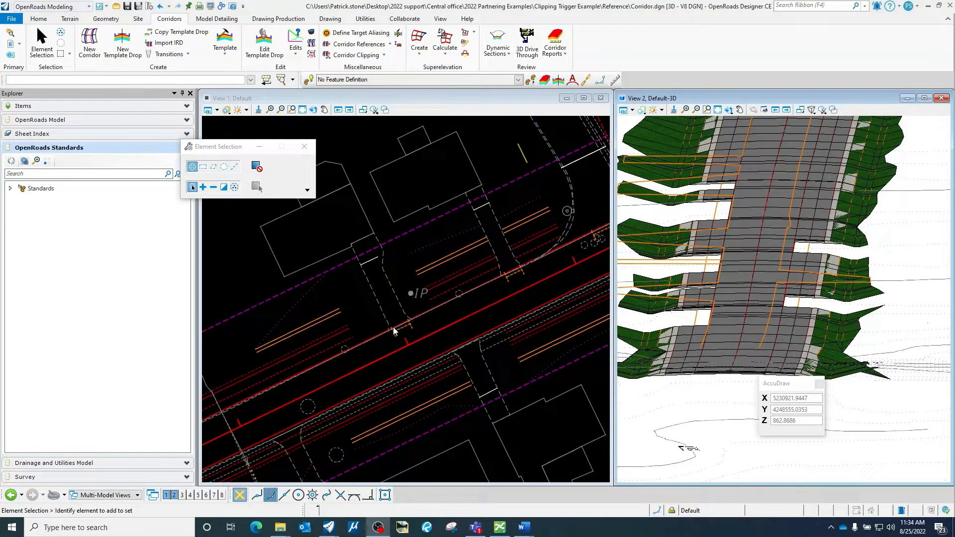
# Open the EXAMPLE 2 Lane Rural w SWITCH template in the template editor, focused on the left edge of pavement.
pyautogui.click(229, 43)
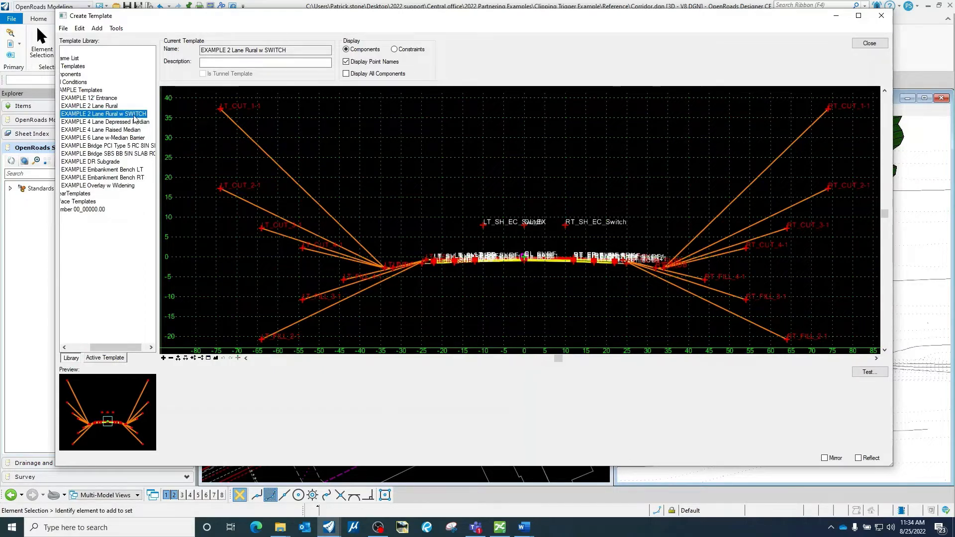
pyautogui.scroll(2, 435, 287)
pyautogui.scroll(5, 460, 272)
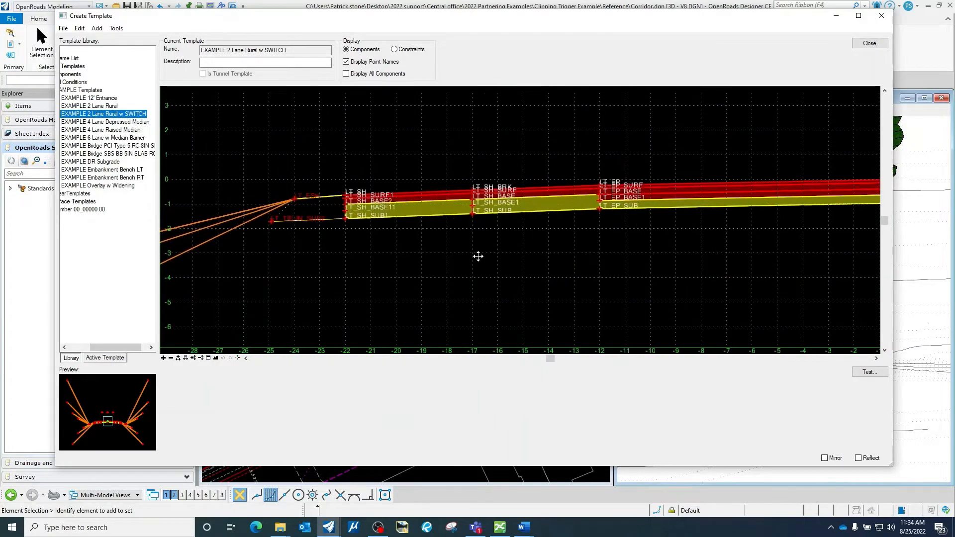
pyautogui.scroll(3, 592, 263)
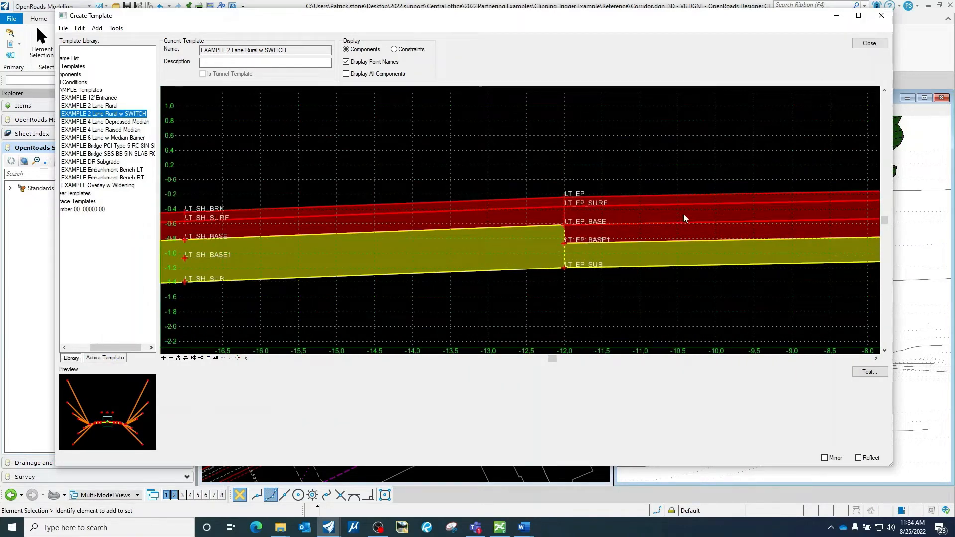
# Check the component properties of the left lane's top asphalt surface layer.
pyautogui.doubleClick(700, 199)
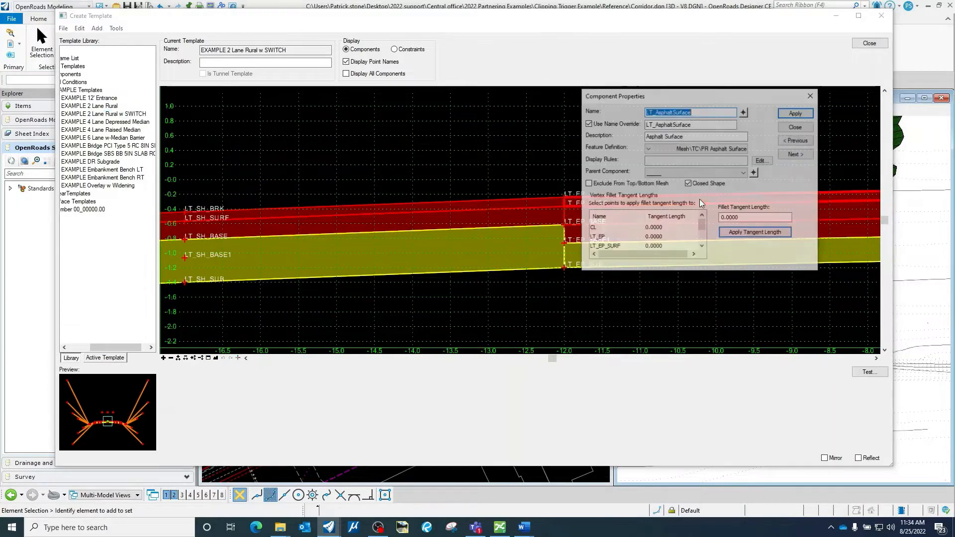
pyautogui.click(807, 126)
pyautogui.scroll(-1, 649, 284)
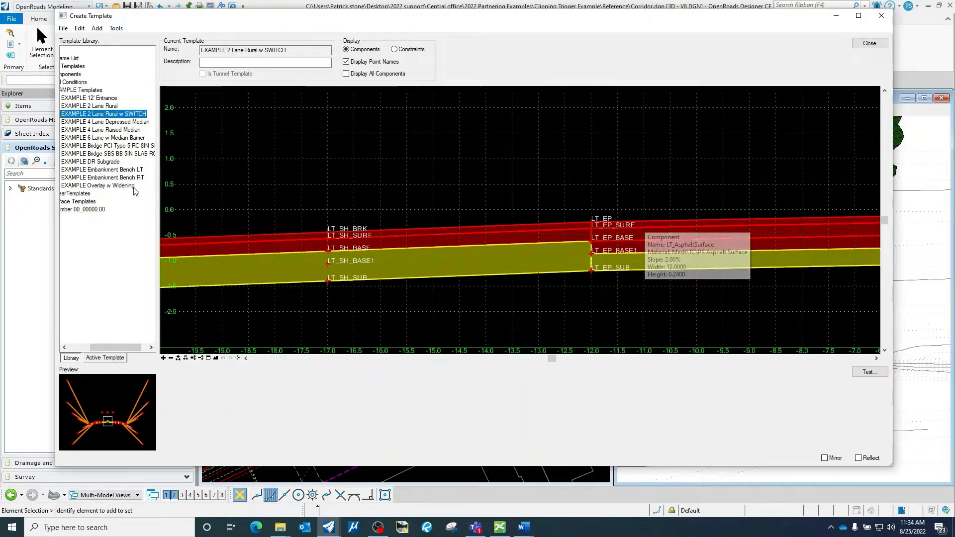
# Compare the EXAMPLE 2 Lane Rural template's pavement and shoulder components with those of EXAMPLE 2 Lane Rural w SWITCH.
pyautogui.doubleClick(95, 107)
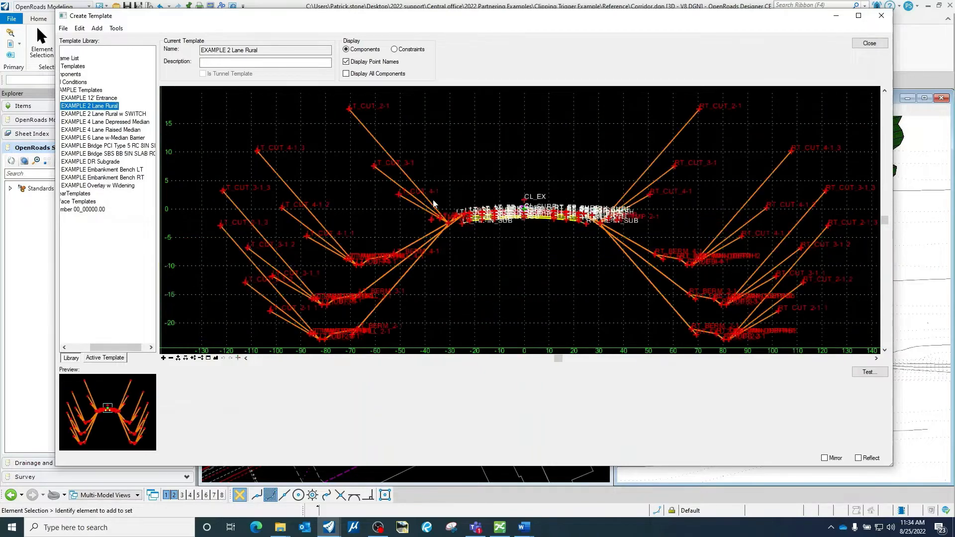
pyautogui.scroll(3, 512, 233)
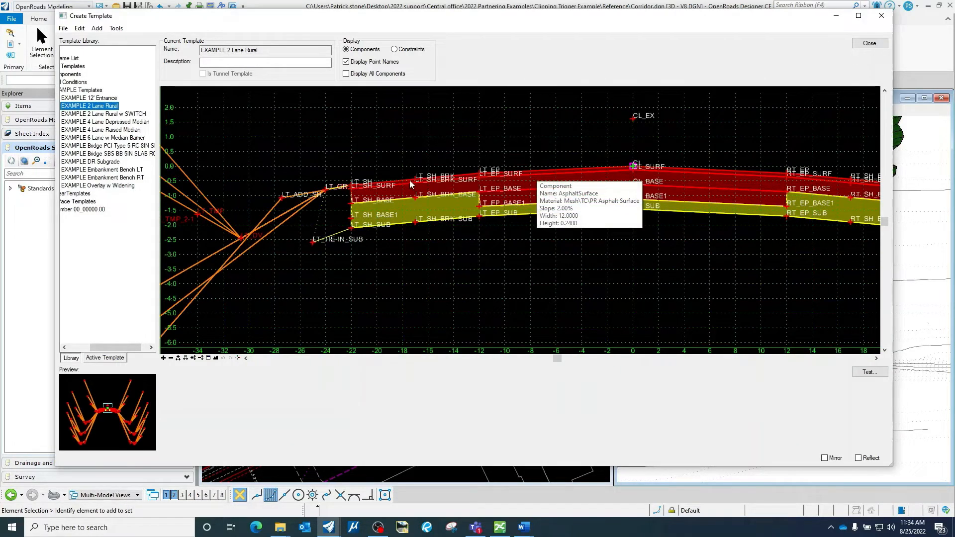
pyautogui.doubleClick(102, 114)
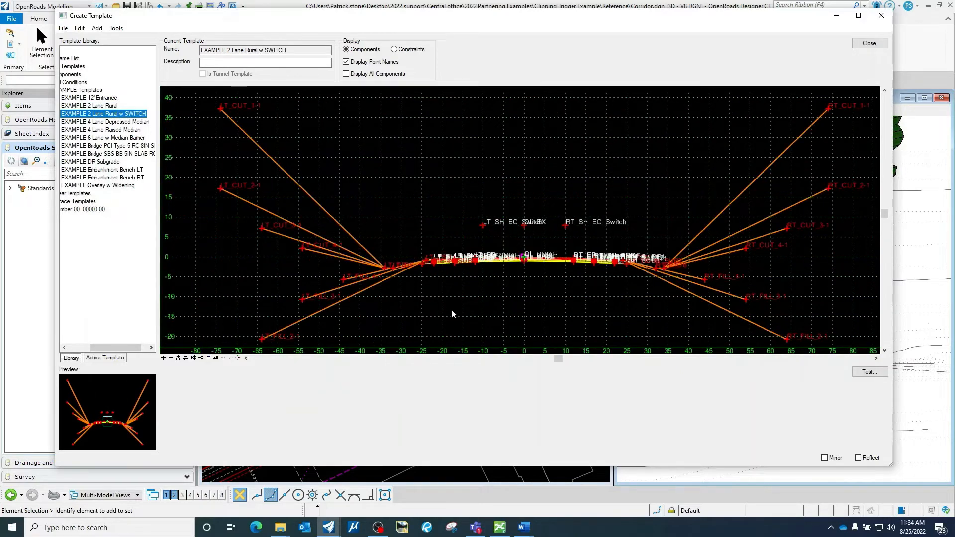
pyautogui.scroll(6, 479, 225)
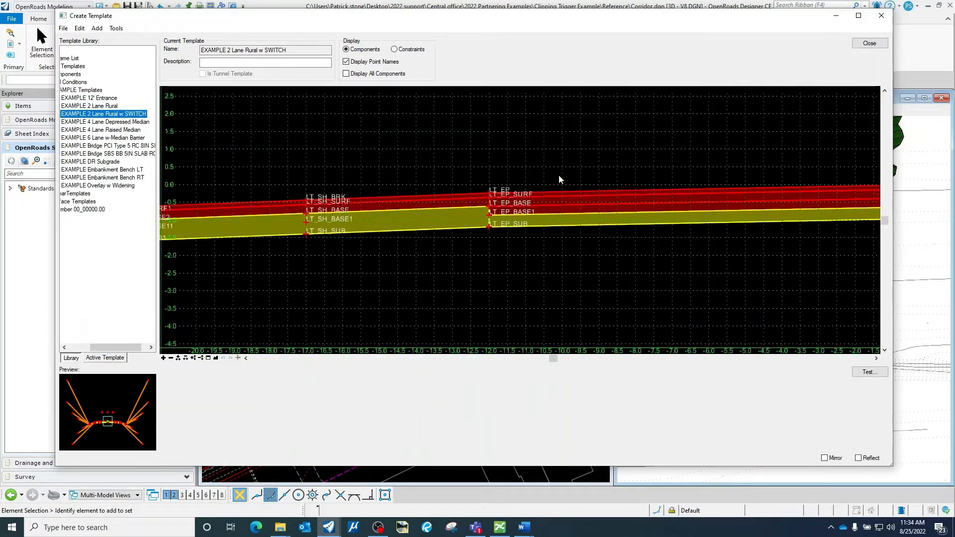
pyautogui.scroll(4, 478, 194)
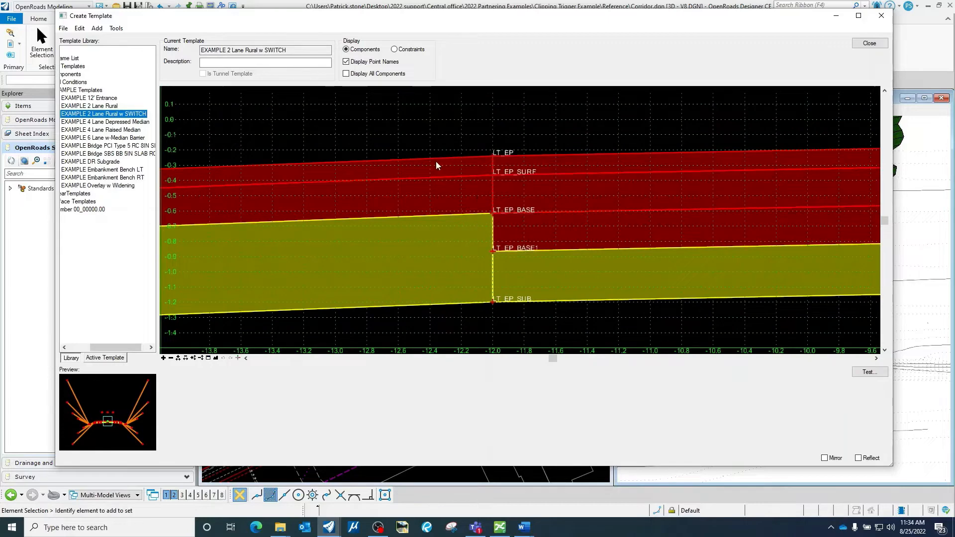
pyautogui.scroll(-8, 429, 224)
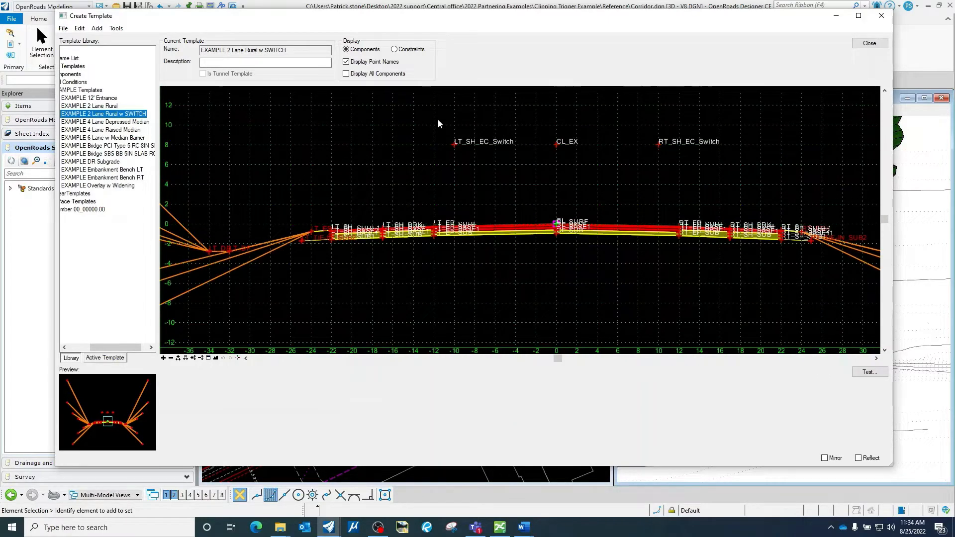
pyautogui.scroll(-1, 415, 160)
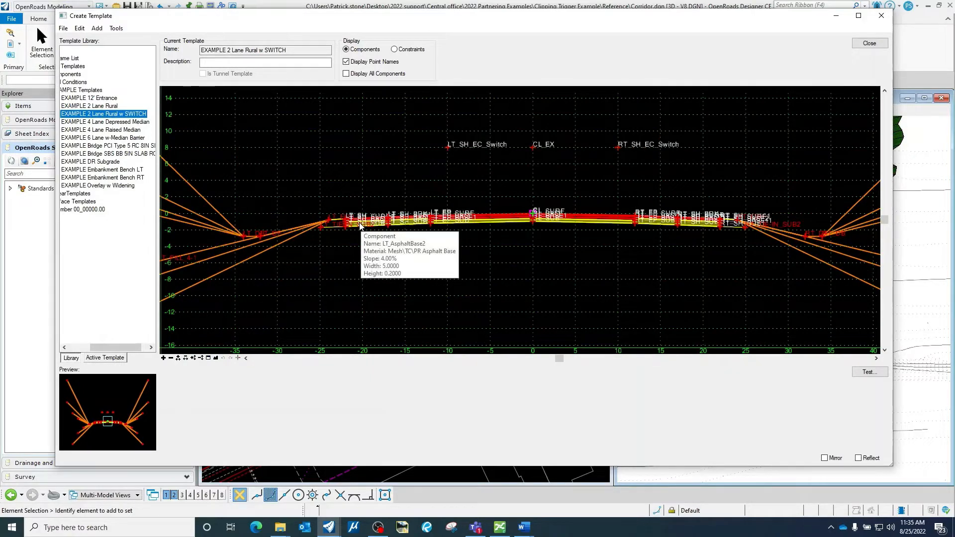
# Review the LT_SH_EC_Switch point's properties, including its constraints, label, horizontal feature constraint and range.
pyautogui.doubleClick(447, 148)
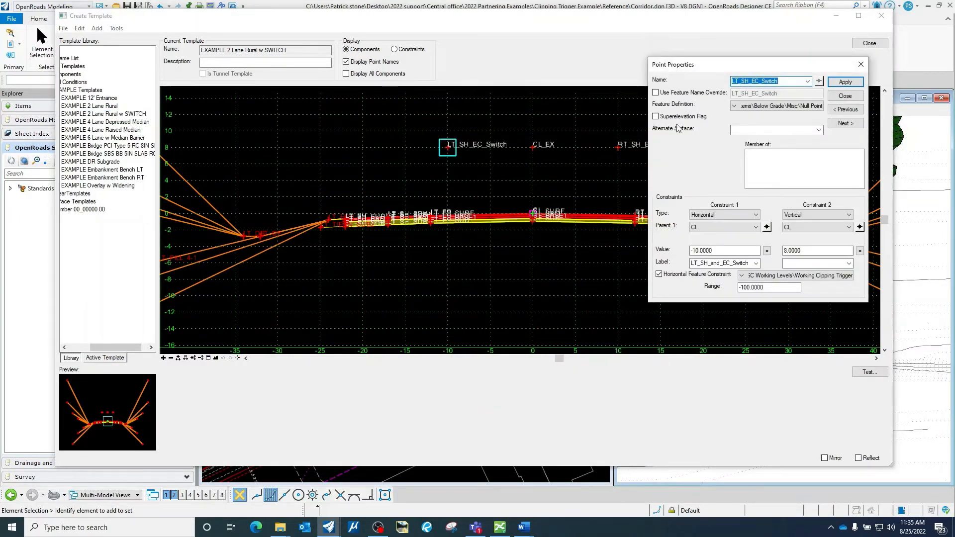
pyautogui.moveTo(711, 65); pyautogui.dragTo(689, 50)
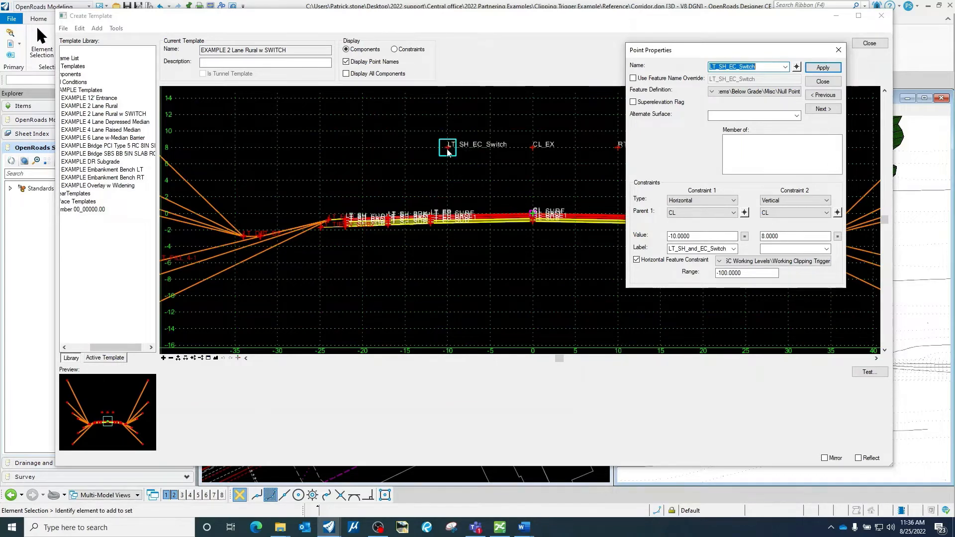
pyautogui.scroll(2, 446, 147)
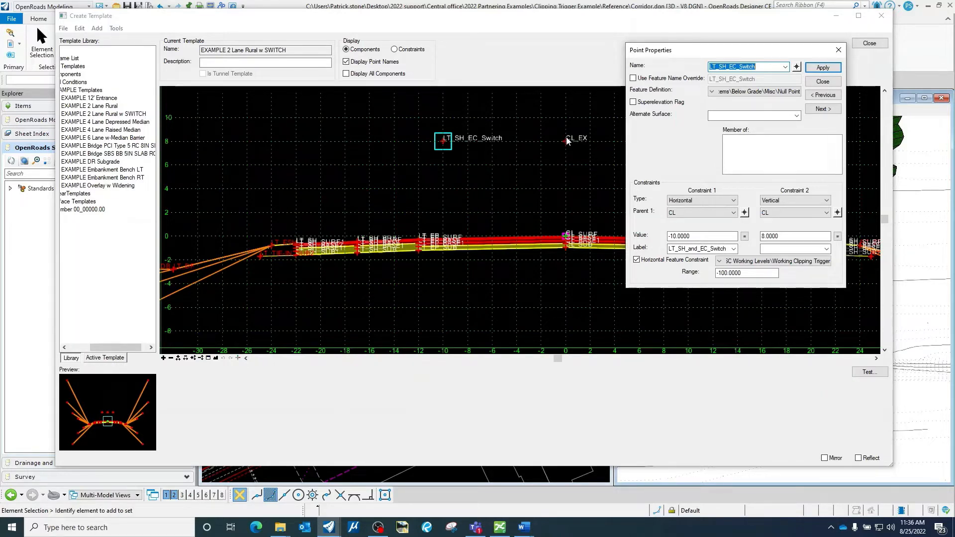
pyautogui.scroll(3, 420, 248)
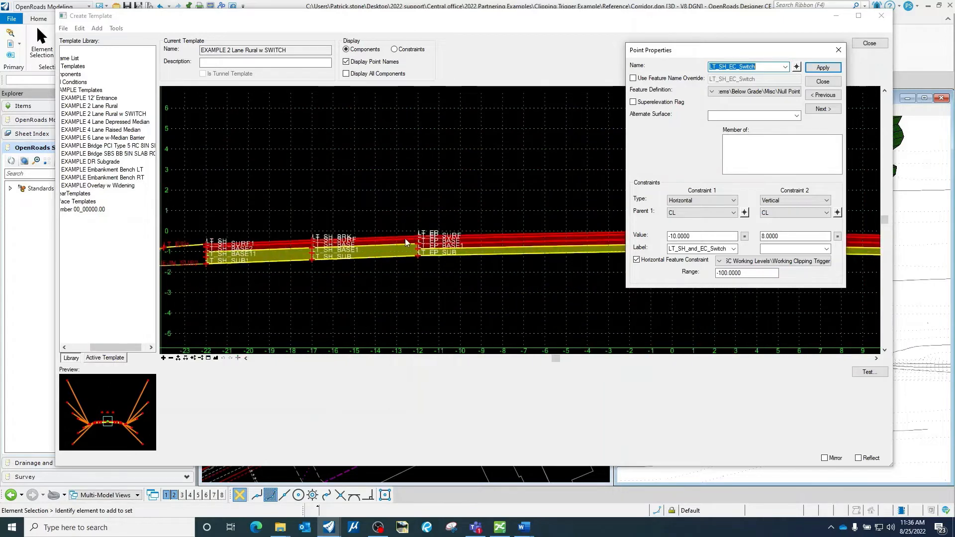
pyautogui.scroll(-4, 529, 185)
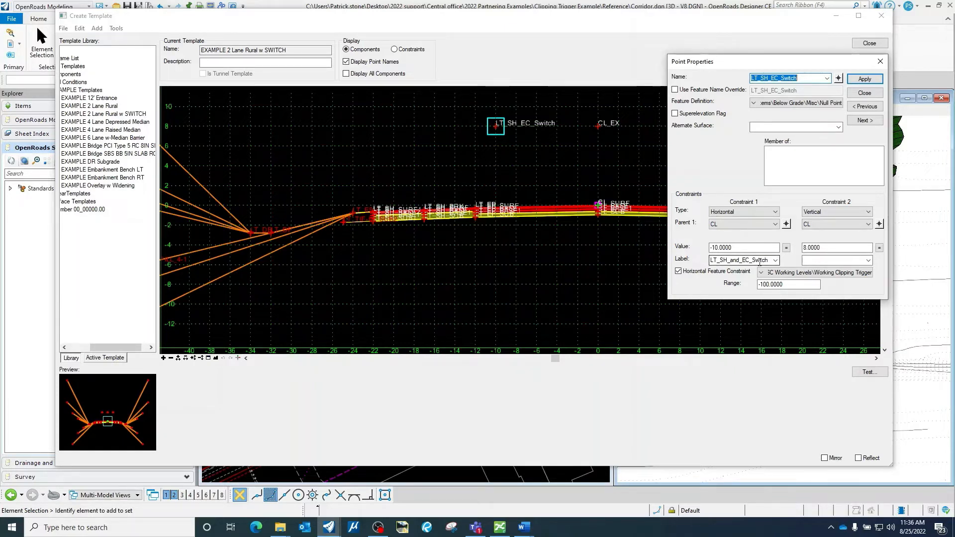
pyautogui.click(766, 288)
pyautogui.click(865, 79)
pyautogui.click(864, 93)
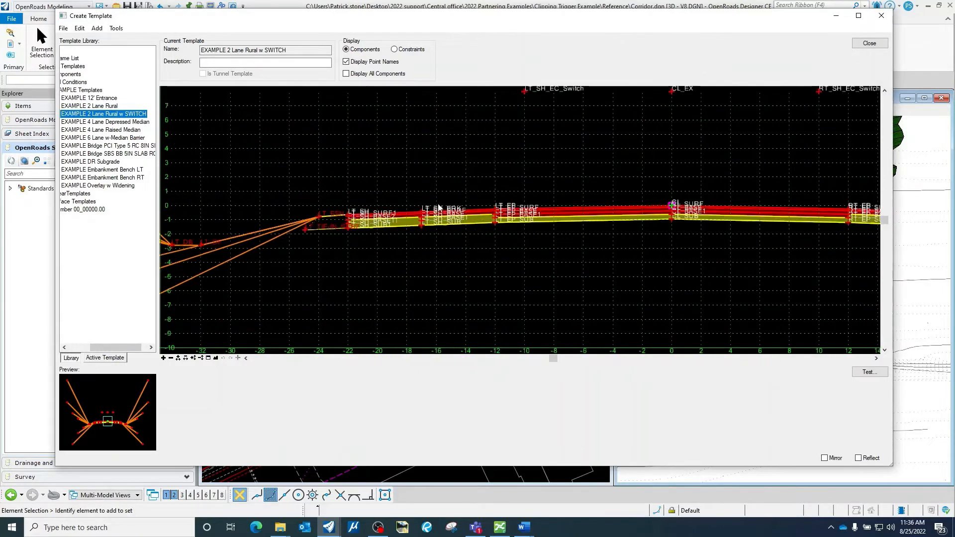
# Open the Display_LT_SH_and_EC display rule from the left shoulder's asphalt surface component for editing.
pyautogui.scroll(-1, 473, 200)
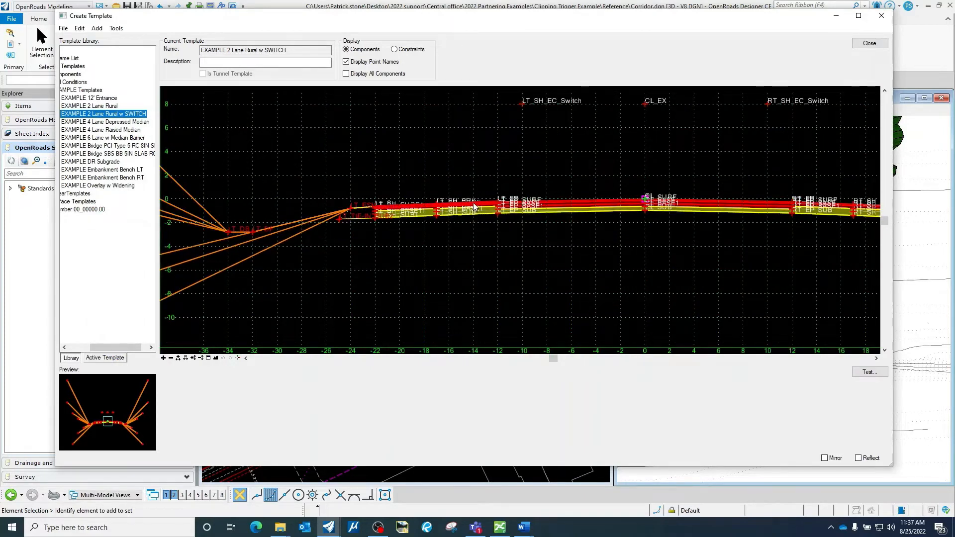
pyautogui.doubleClick(473, 205)
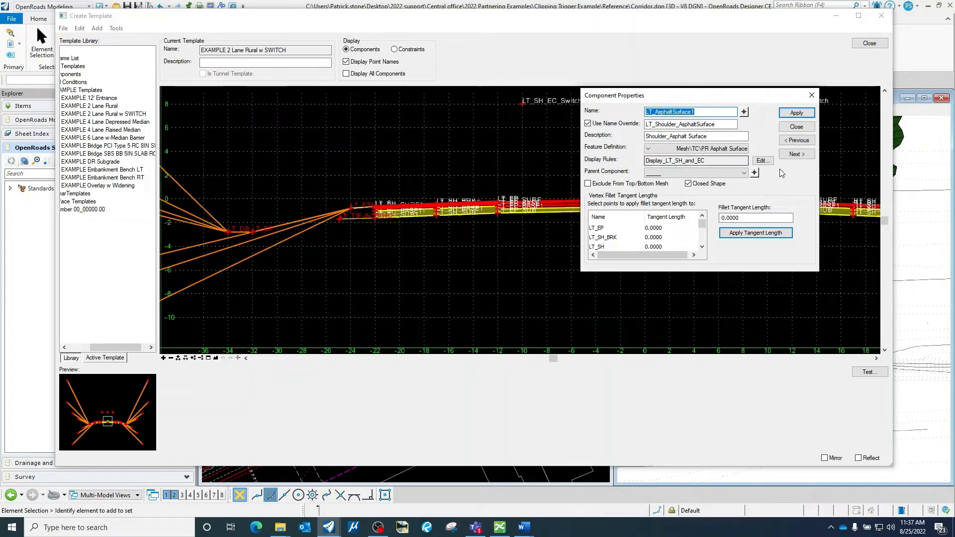
pyautogui.click(762, 160)
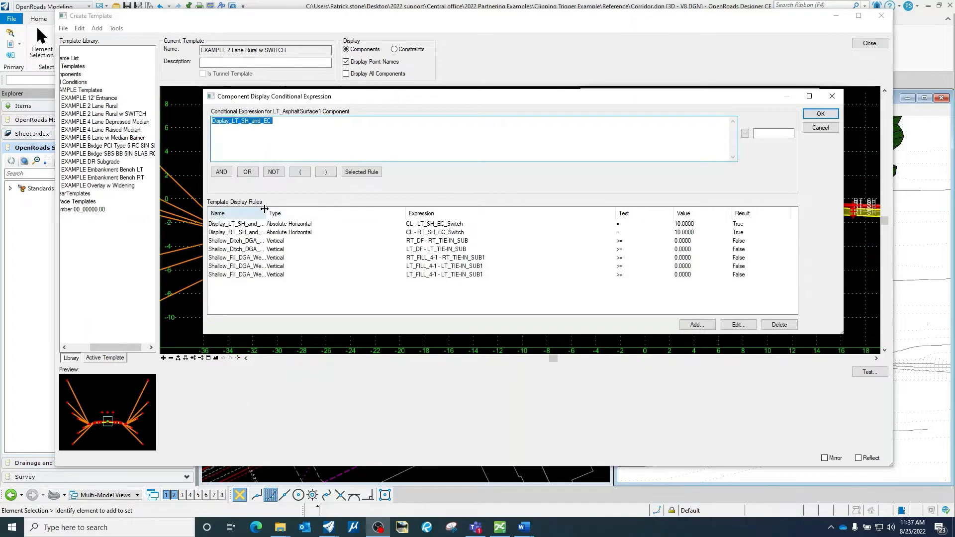
pyautogui.moveTo(267, 214); pyautogui.dragTo(351, 214)
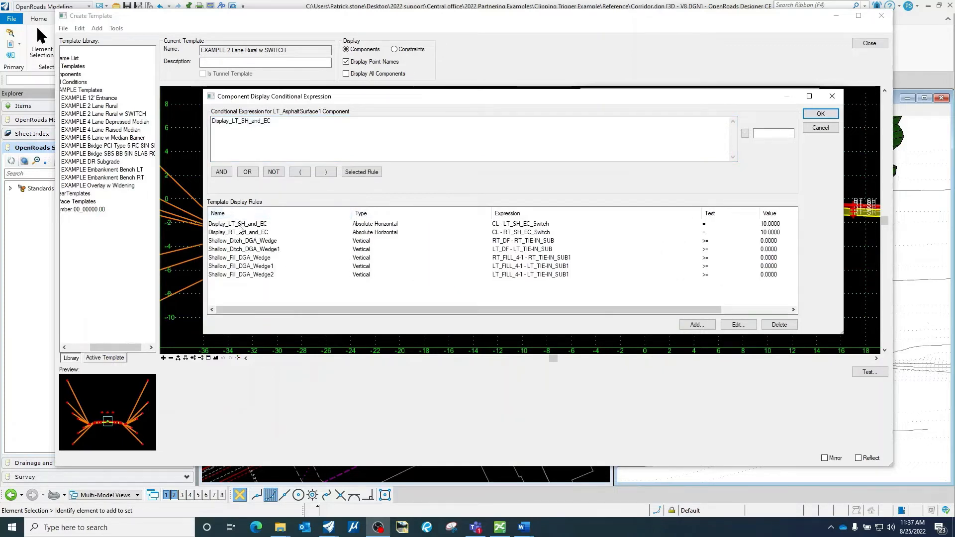
pyautogui.click(239, 224)
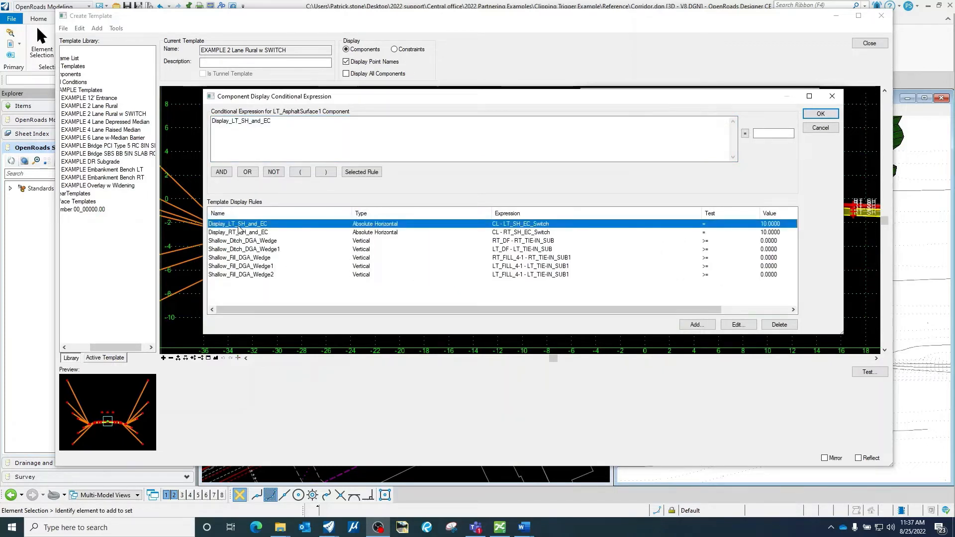
pyautogui.click(738, 325)
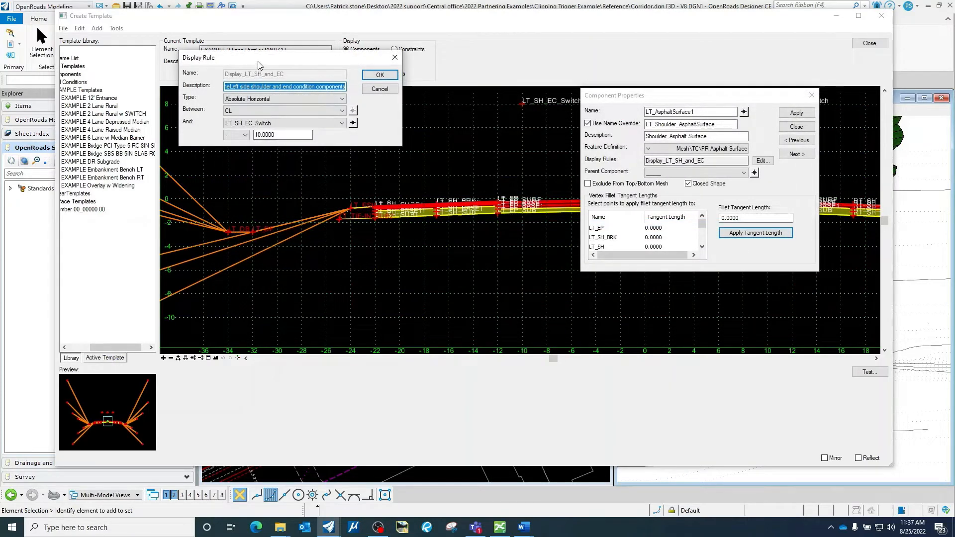
# Review the display rule's type, reference points and test value, then cancel out of the rule and component properties.
pyautogui.moveTo(258, 64); pyautogui.dragTo(413, 83)
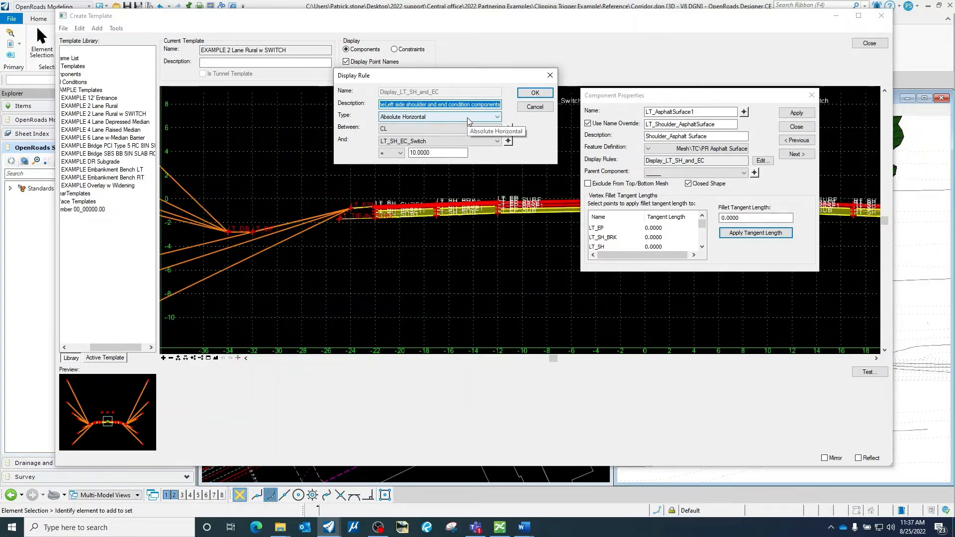
pyautogui.click(497, 117)
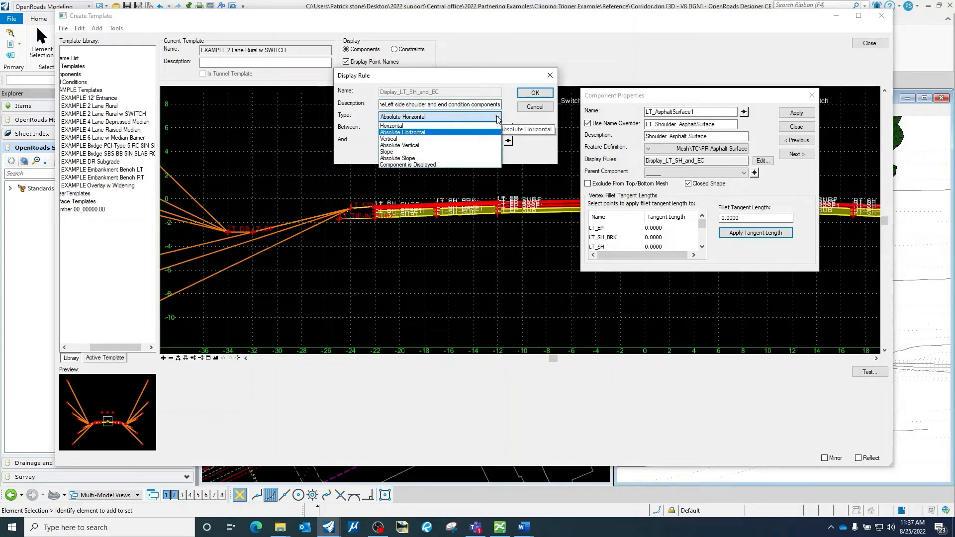
pyautogui.click(401, 133)
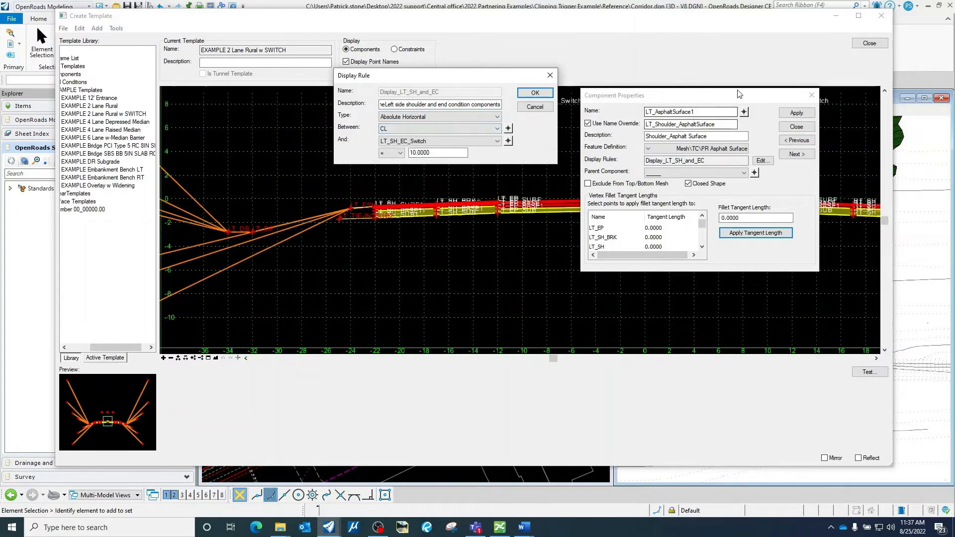
pyautogui.moveTo(726, 95); pyautogui.dragTo(695, 276)
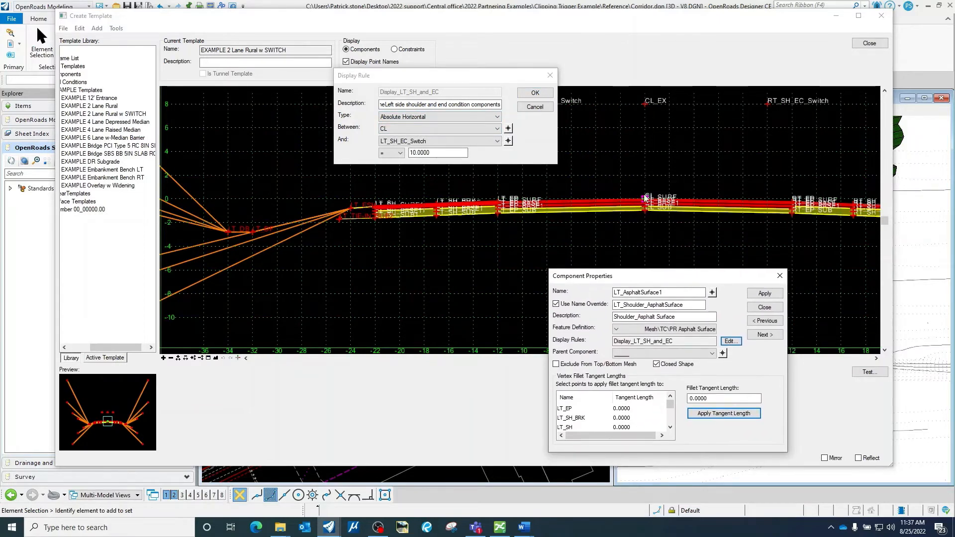
pyautogui.moveTo(457, 77); pyautogui.dragTo(395, 80)
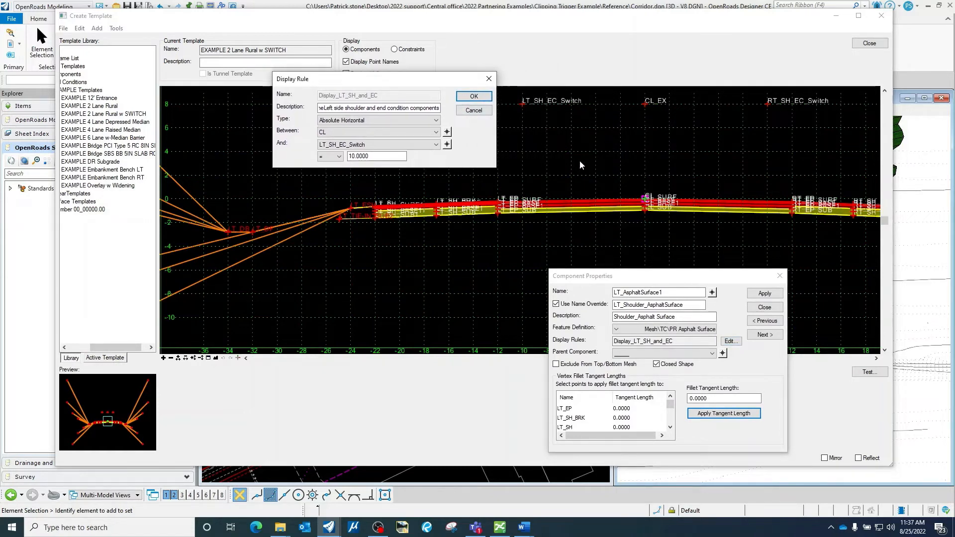
pyautogui.click(369, 156)
pyautogui.click(480, 114)
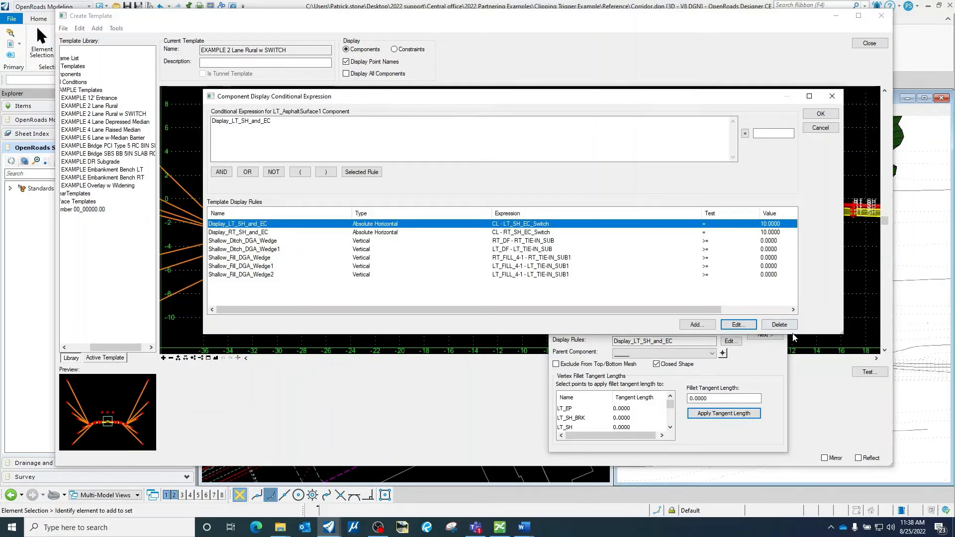
pyautogui.click(821, 128)
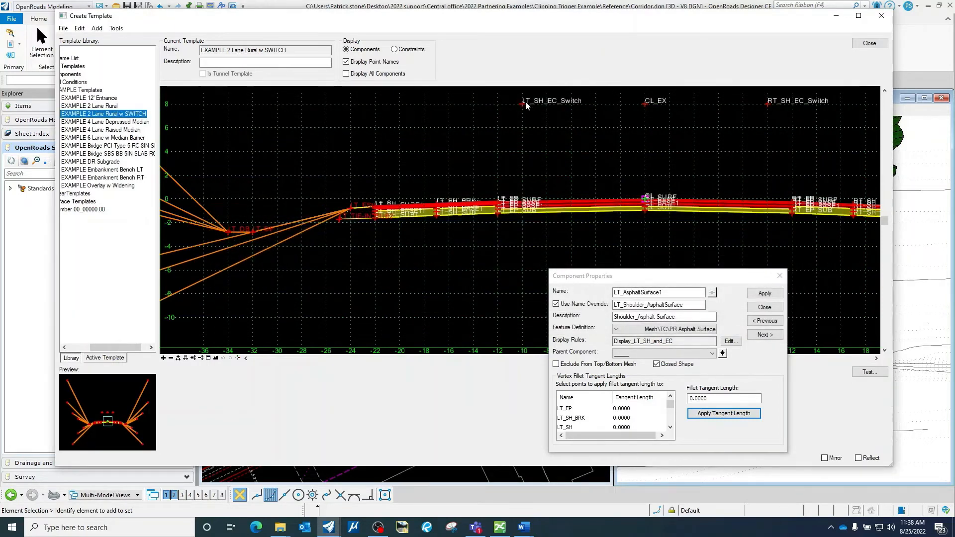
pyautogui.click(775, 308)
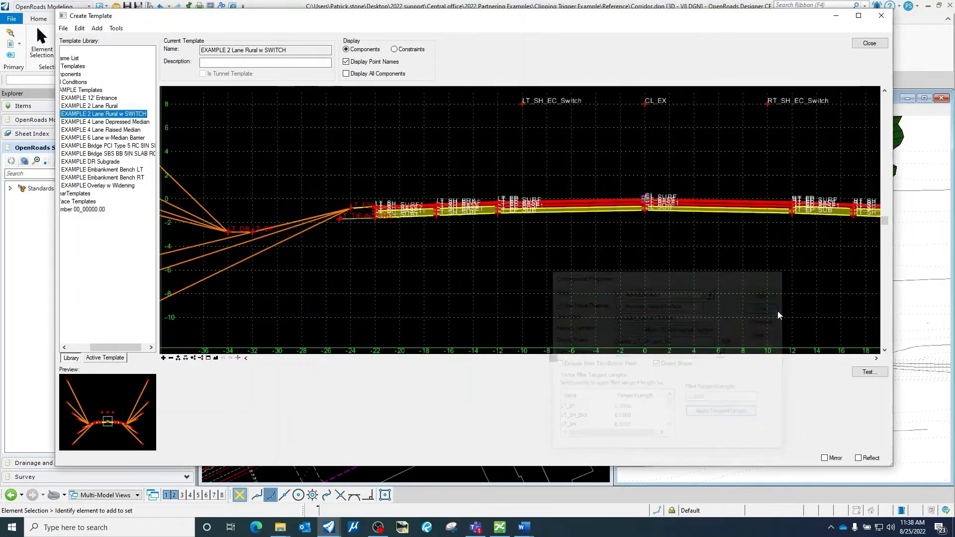
# Test the horizontal point control of LT_SH_EC_Switch by moving the point outward from the centerline, then end the test.
pyautogui.rightClick(520, 105)
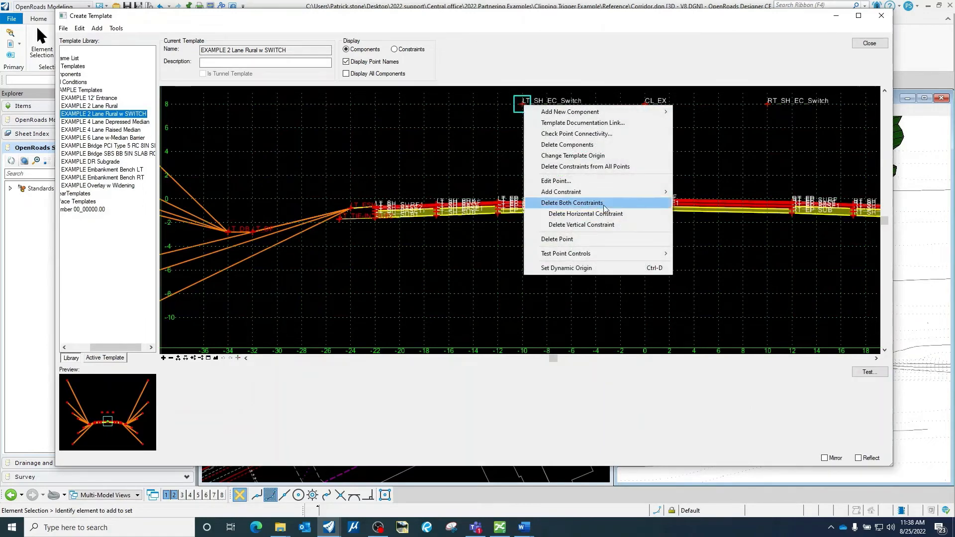
pyautogui.moveTo(601, 253)
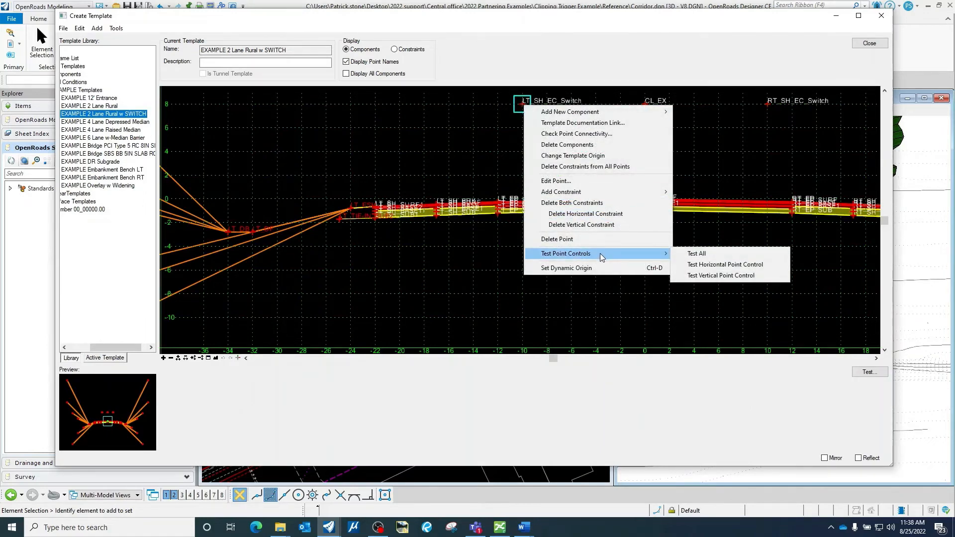
pyautogui.click(752, 261)
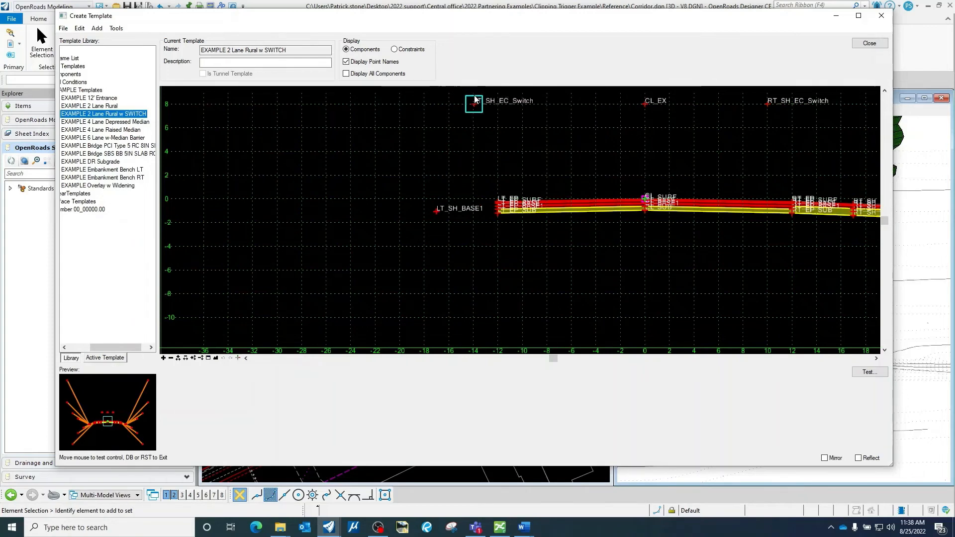
pyautogui.click(472, 105)
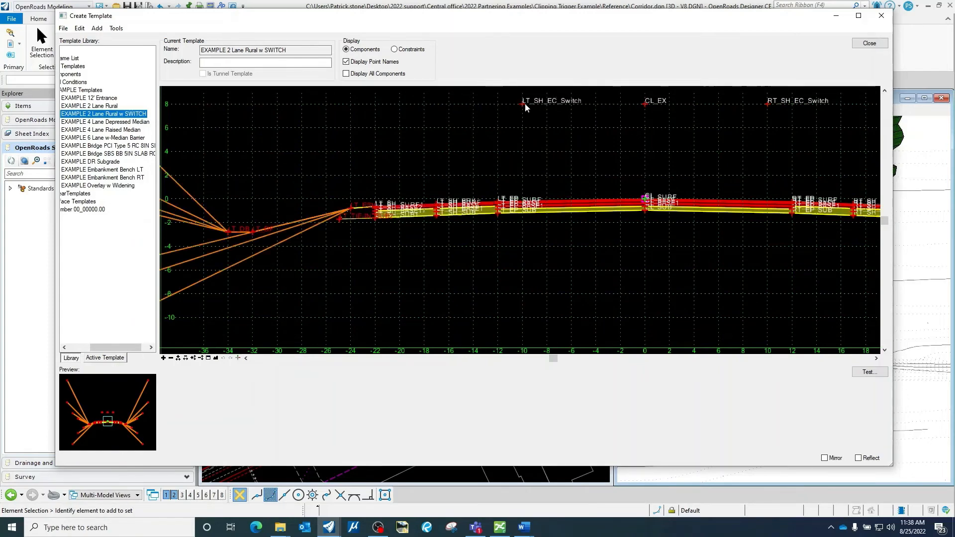
# Test the horizontal point control of RT_SH_EC_Switch by moving the point outward from the centerline, then end the test.
pyautogui.moveTo(526, 107)
pyautogui.rightClick(769, 104)
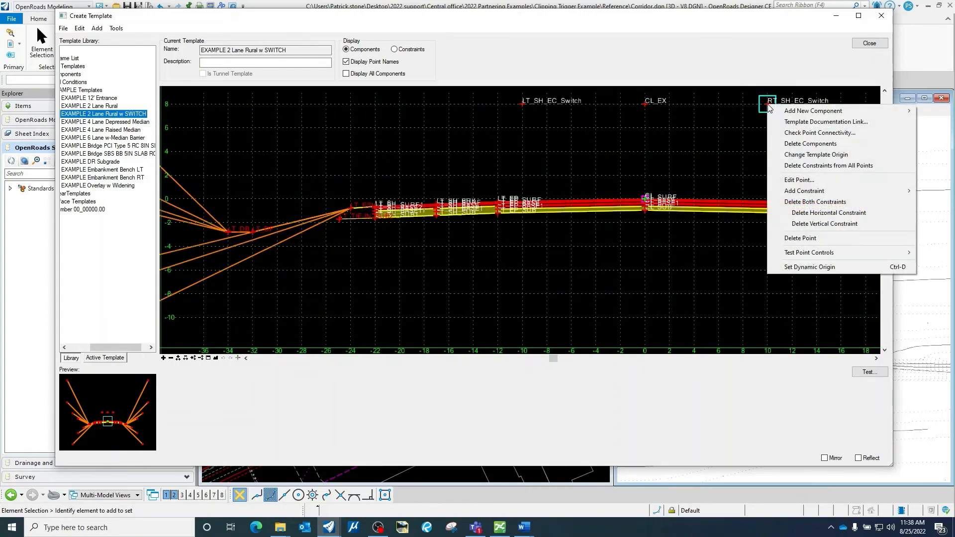
pyautogui.moveTo(798, 254)
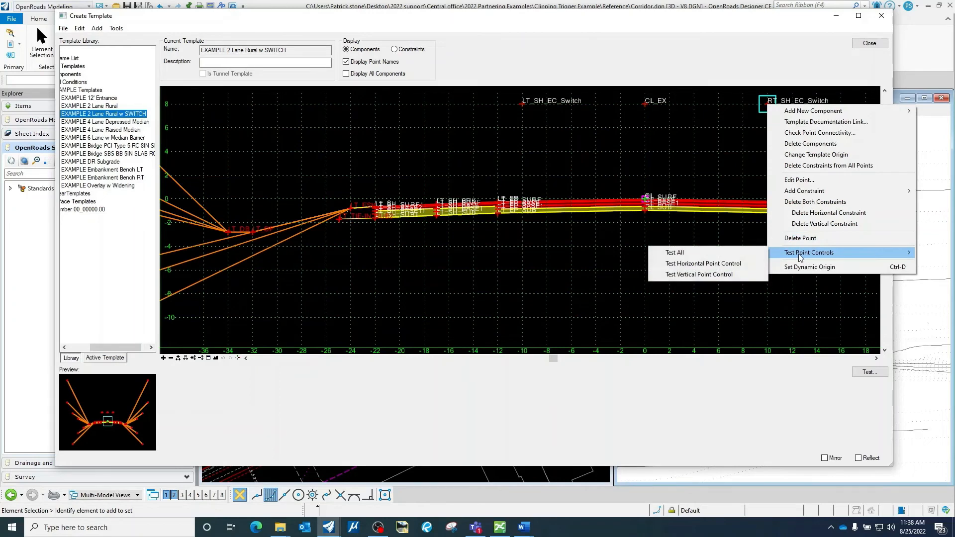
pyautogui.click(709, 266)
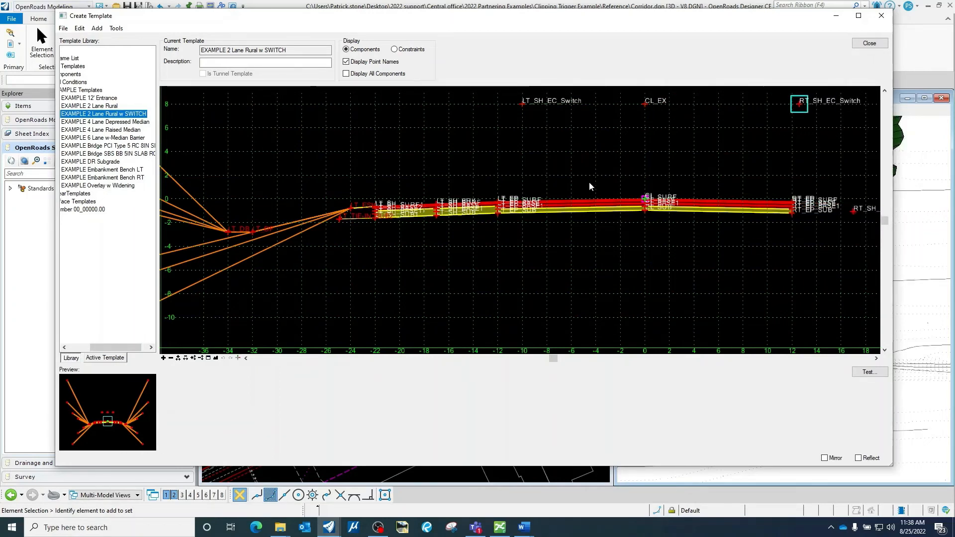
pyautogui.rightClick(616, 280)
pyautogui.press('Escape')
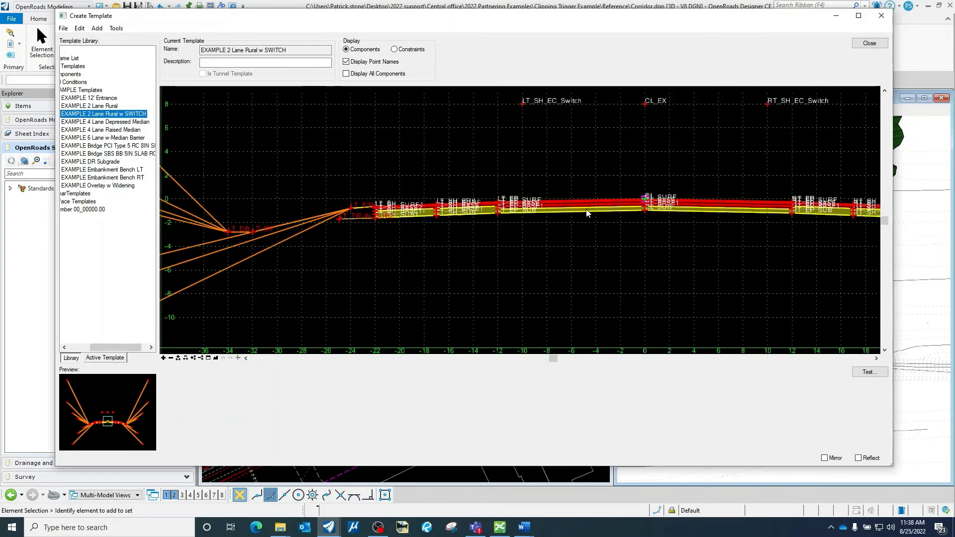
# Review the display rule and parent component in the properties of the left shoulder's LT_AsphaltSurface1 component, then close them.
pyautogui.click(461, 208)
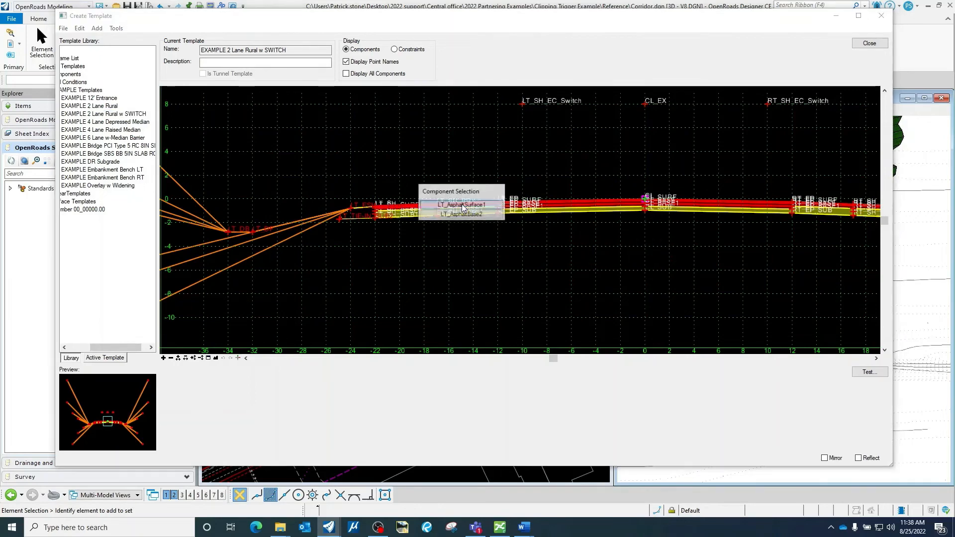
pyautogui.click(462, 205)
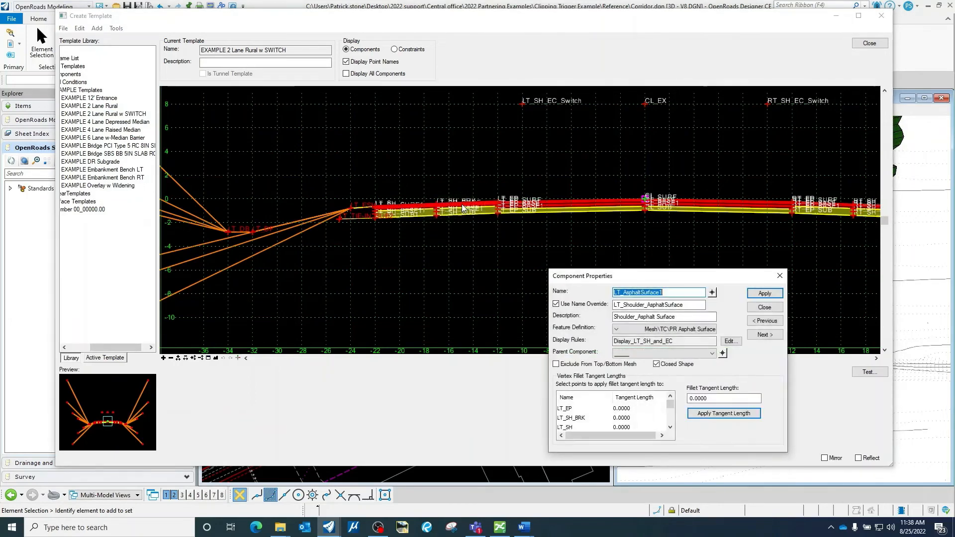
pyautogui.moveTo(604, 279); pyautogui.dragTo(576, 132)
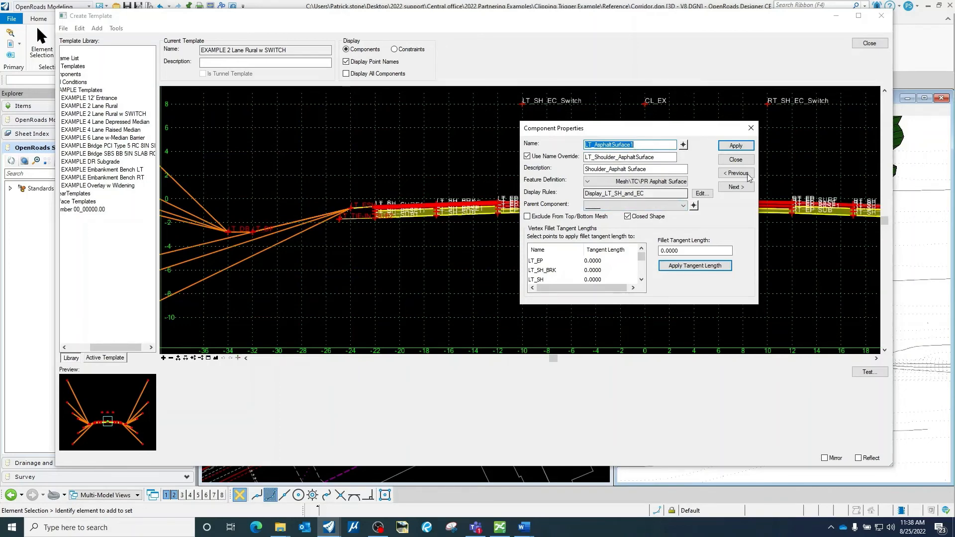
pyautogui.click(736, 159)
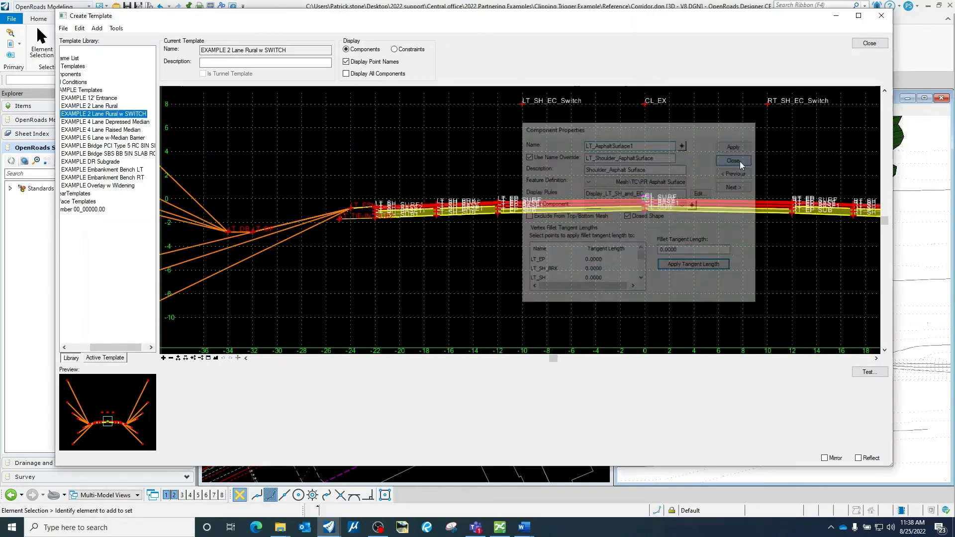
# Review the display rules and parent component of the left DGA shoulder wedge at the shoulder's outer edge, then close its properties.
pyautogui.doubleClick(357, 210)
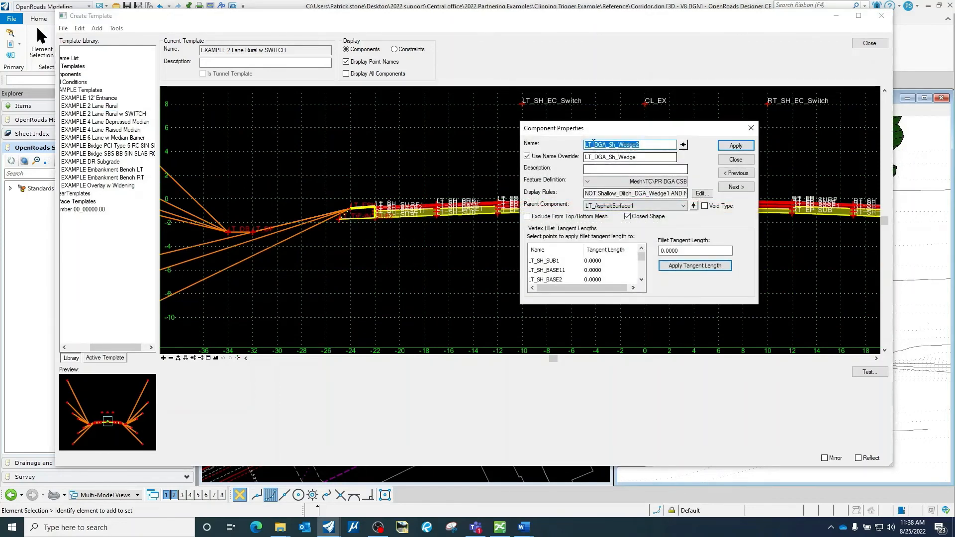
pyautogui.moveTo(592, 127); pyautogui.dragTo(737, 128)
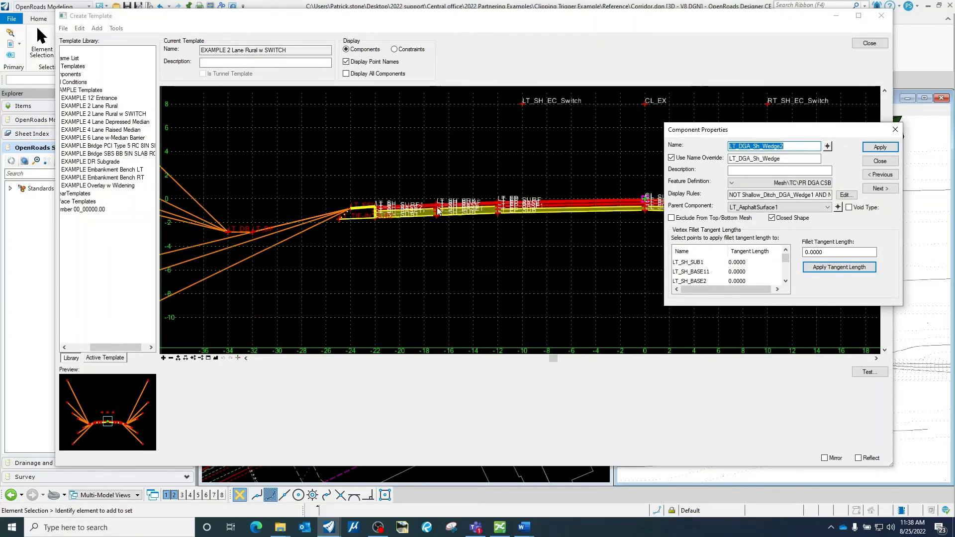
pyautogui.click(880, 161)
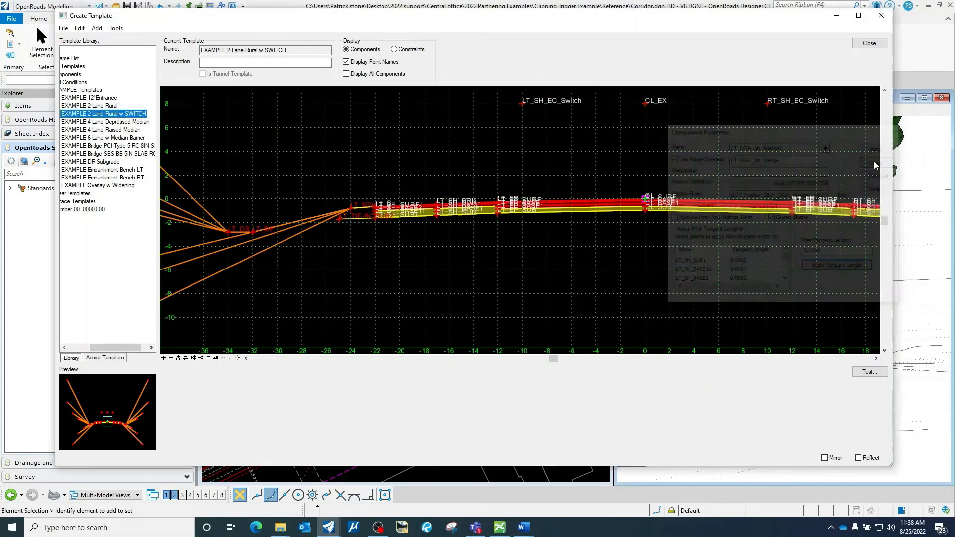
# Review the parent component and end condition settings of the left 2:1 fill slope, then close its properties.
pyautogui.doubleClick(305, 234)
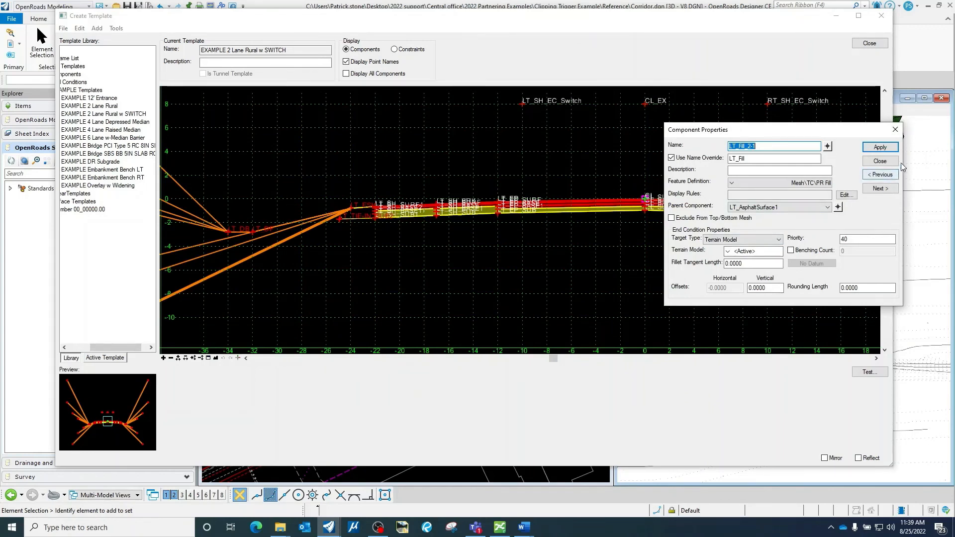
pyautogui.click(880, 160)
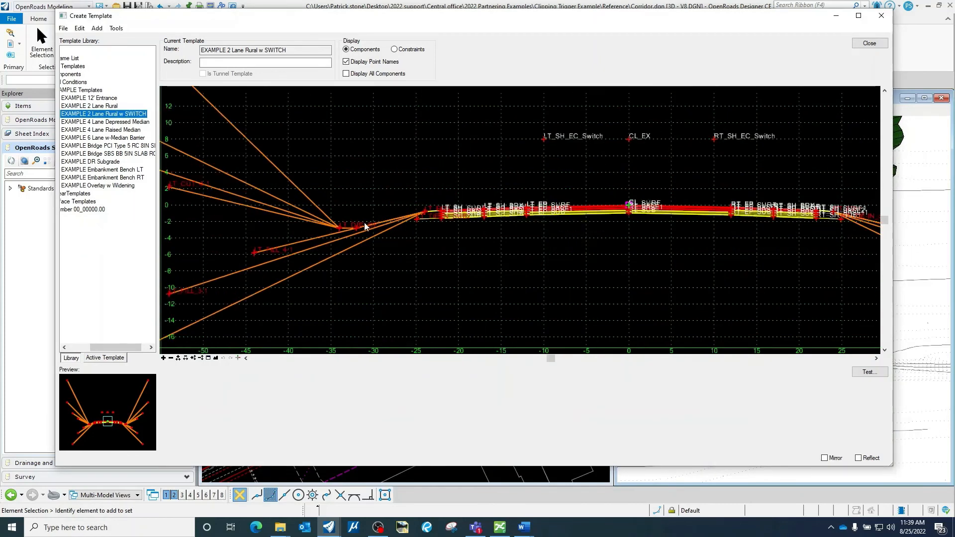
pyautogui.scroll(-1, 624, 179)
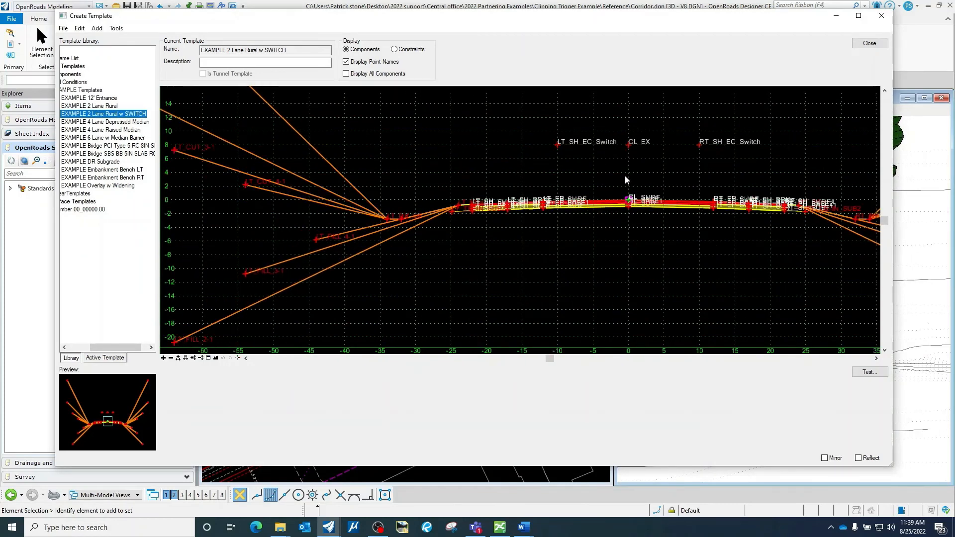